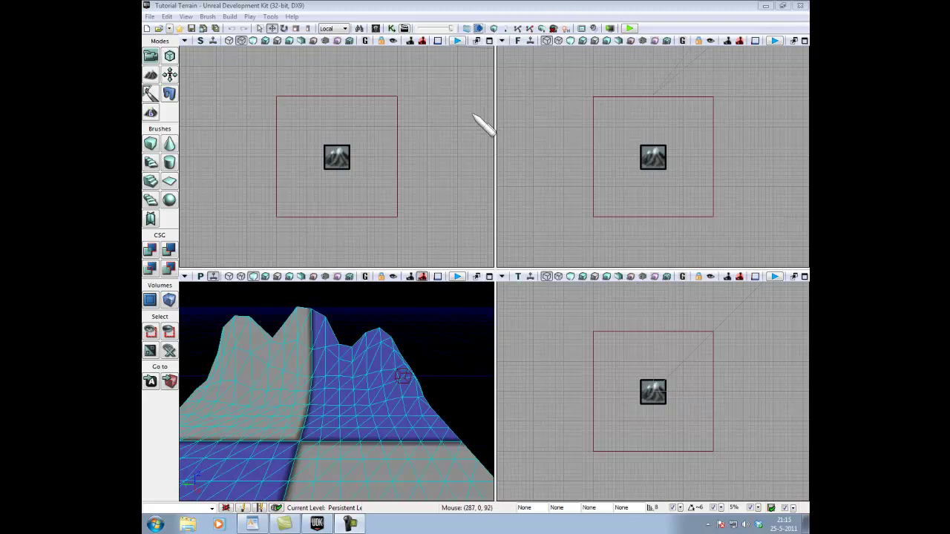
Step: Move the TerrainEdit window aside and turn off Terrain_0's wireframe overlay
left_click(152, 75)
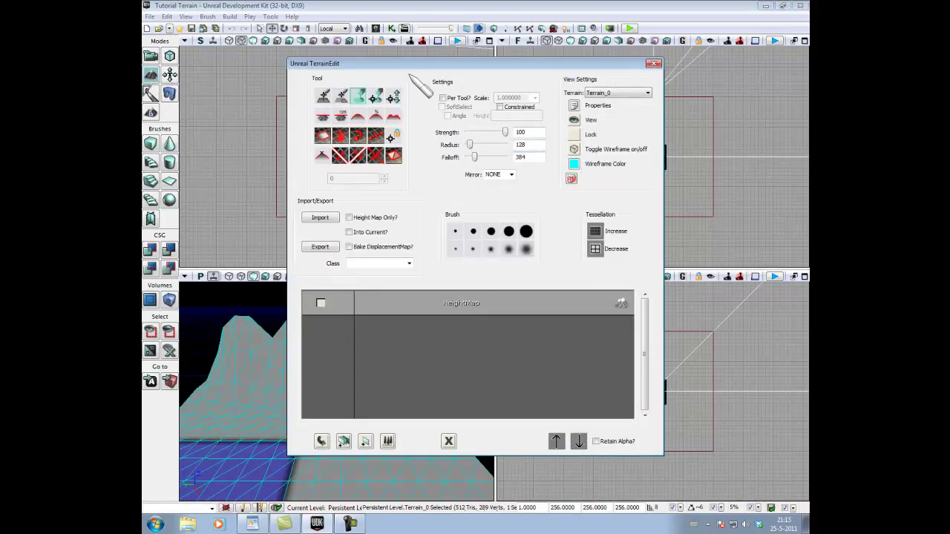
left_click_drag(371, 64, 505, 64)
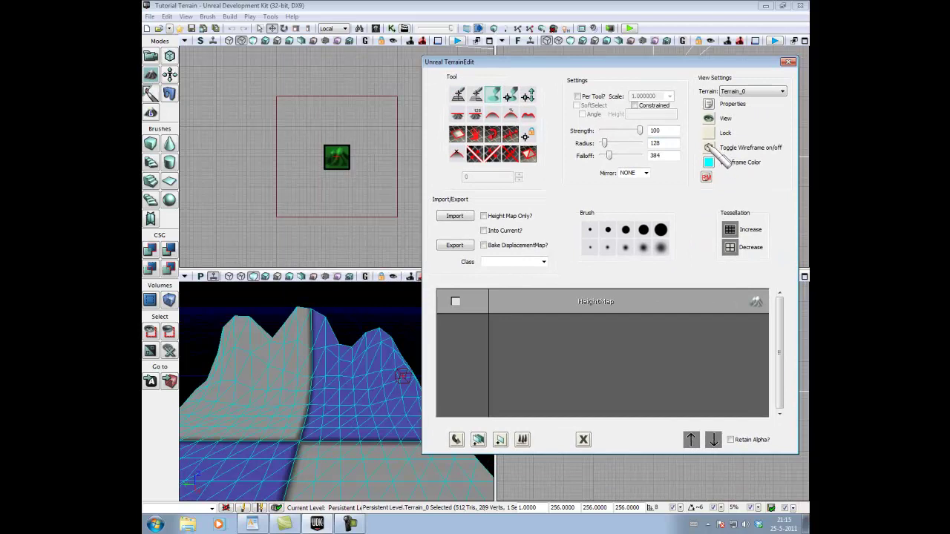
left_click(707, 147)
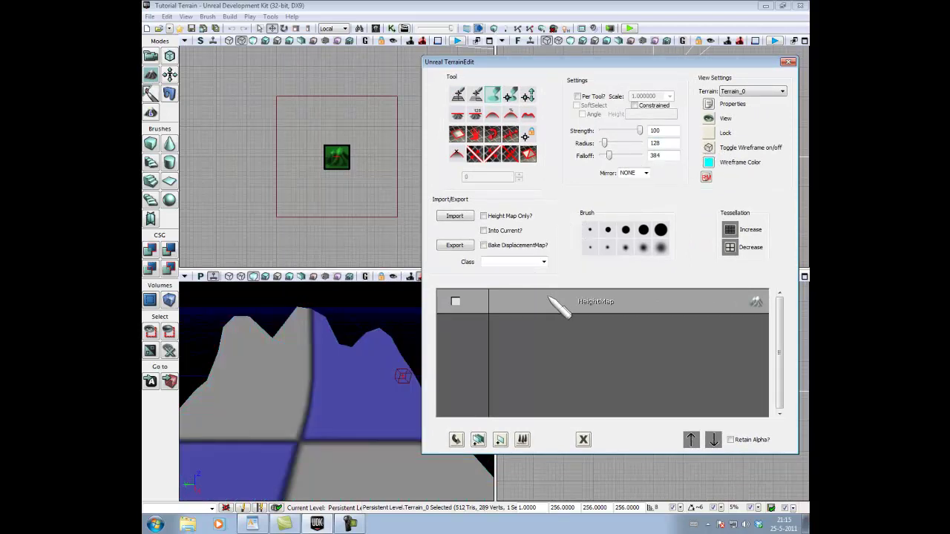
Step: Create a new terrain setup layer named layer_1setup with an empty Package field
right_click(519, 322)
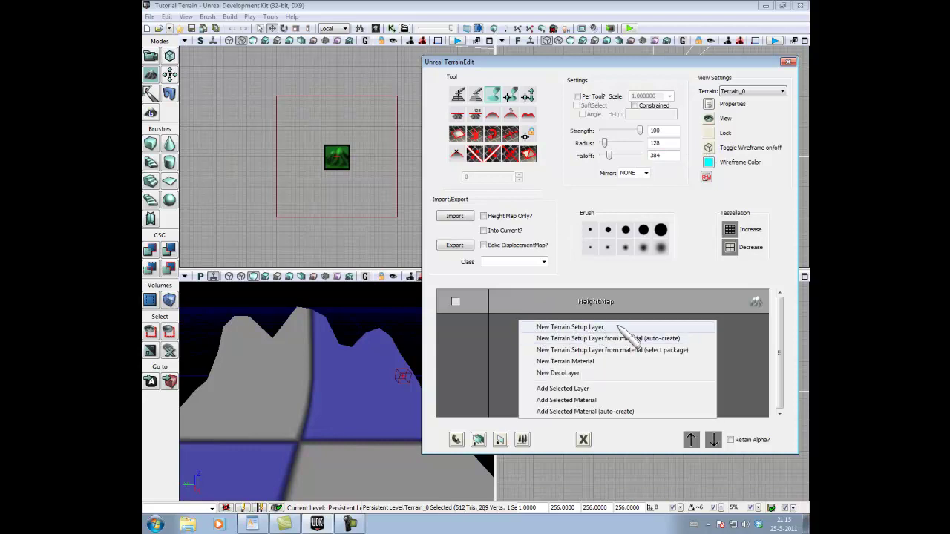
left_click(507, 328)
right_click(520, 324)
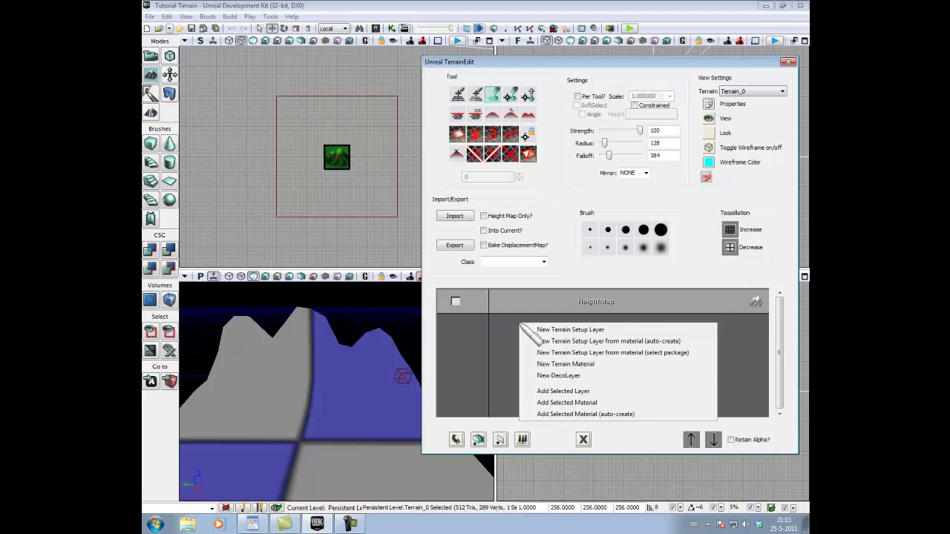
left_click(616, 329)
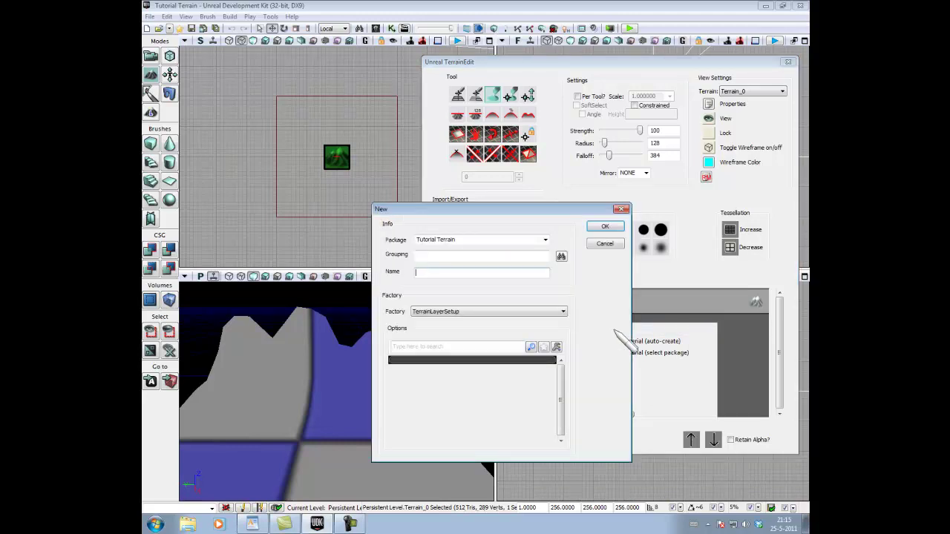
left_click(462, 240)
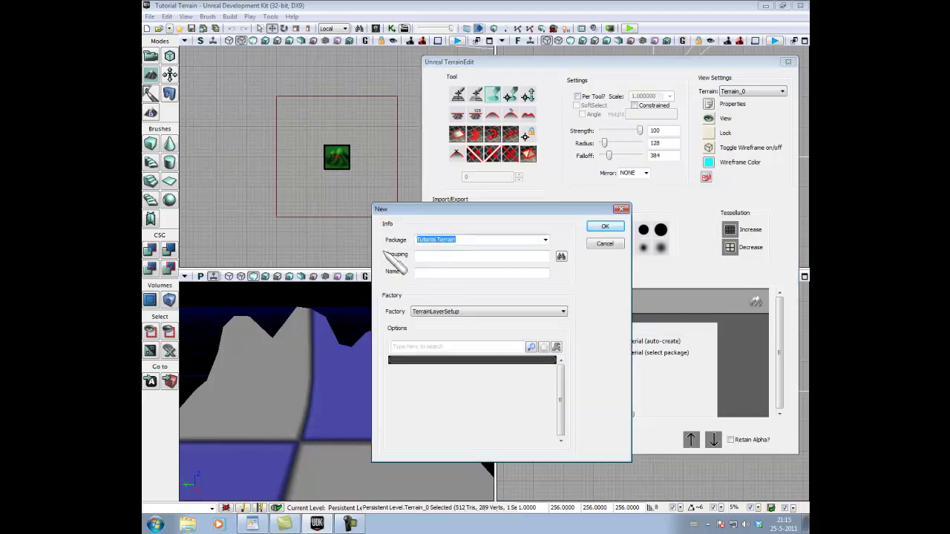
key("BackSpace")
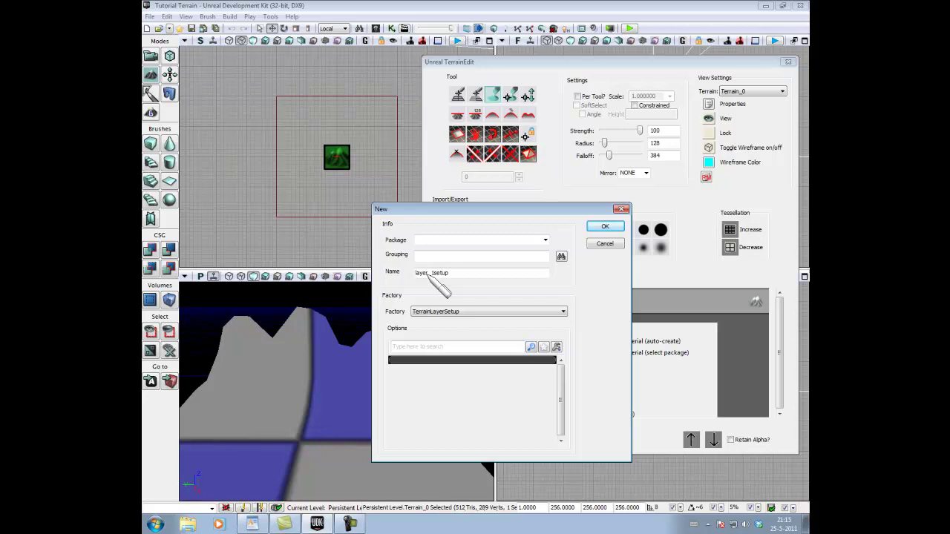
left_click(604, 226)
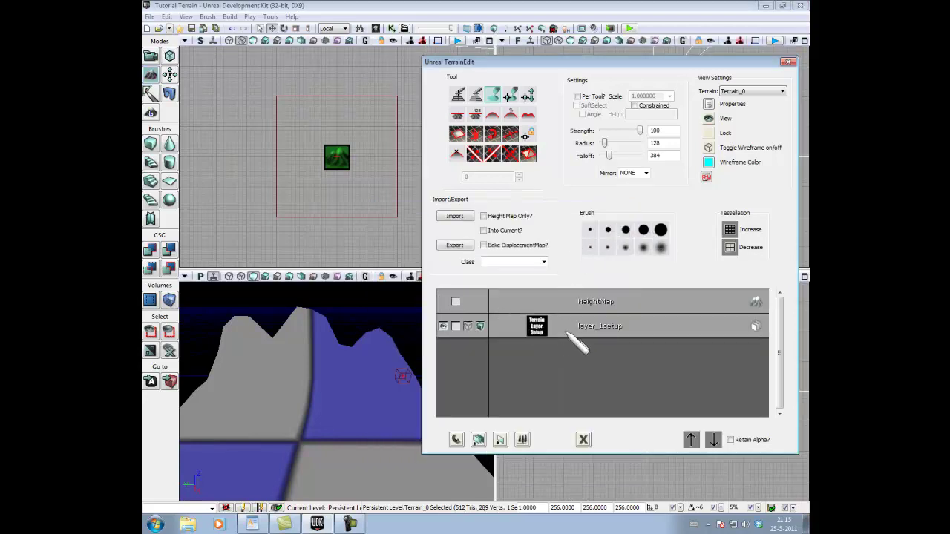
Step: Add a terrain material named dirt_1 to layer_1setup, with no package
right_click(567, 333)
left_click(532, 327)
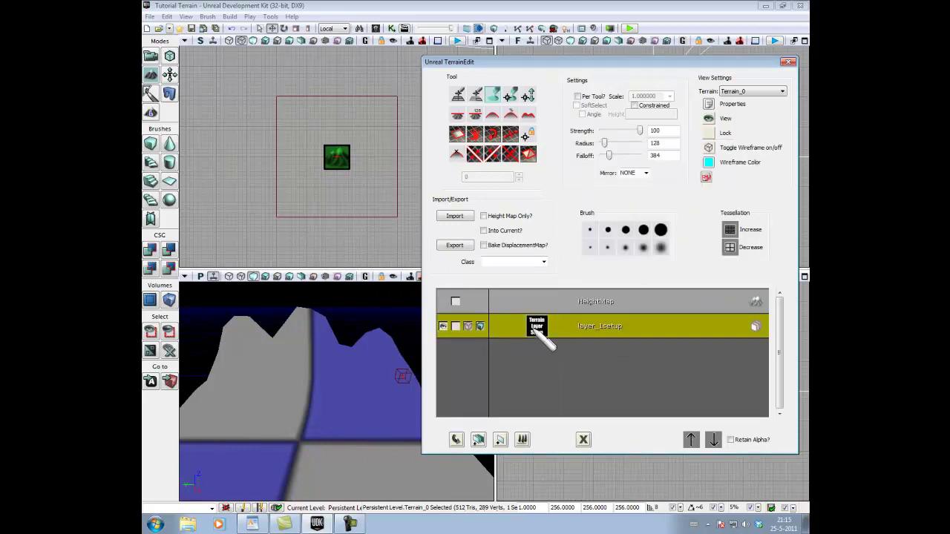
right_click(582, 329)
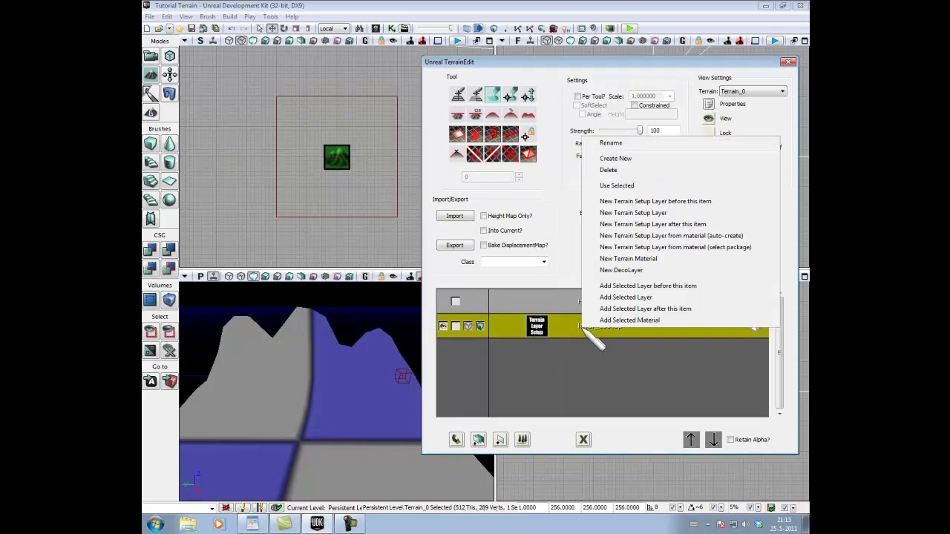
left_click(629, 259)
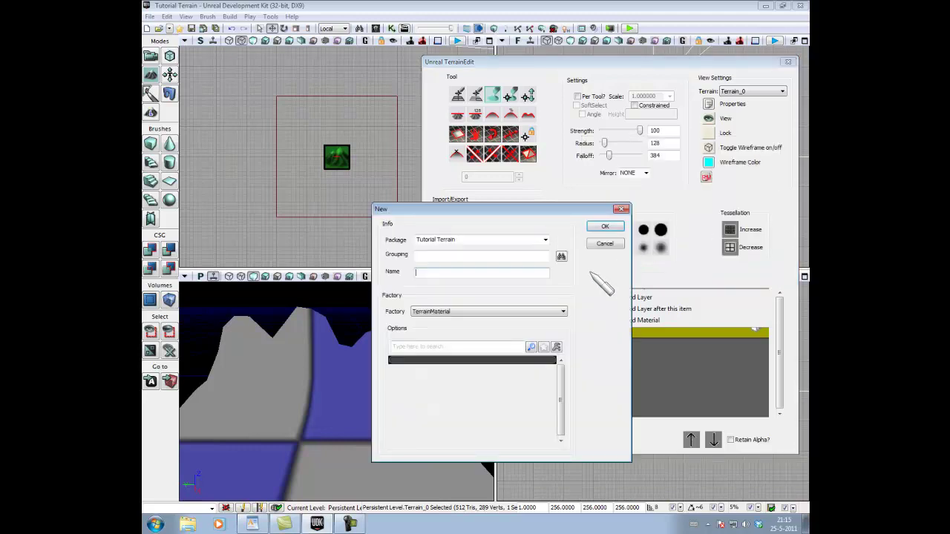
left_click_drag(470, 242, 368, 241)
key("BackSpace")
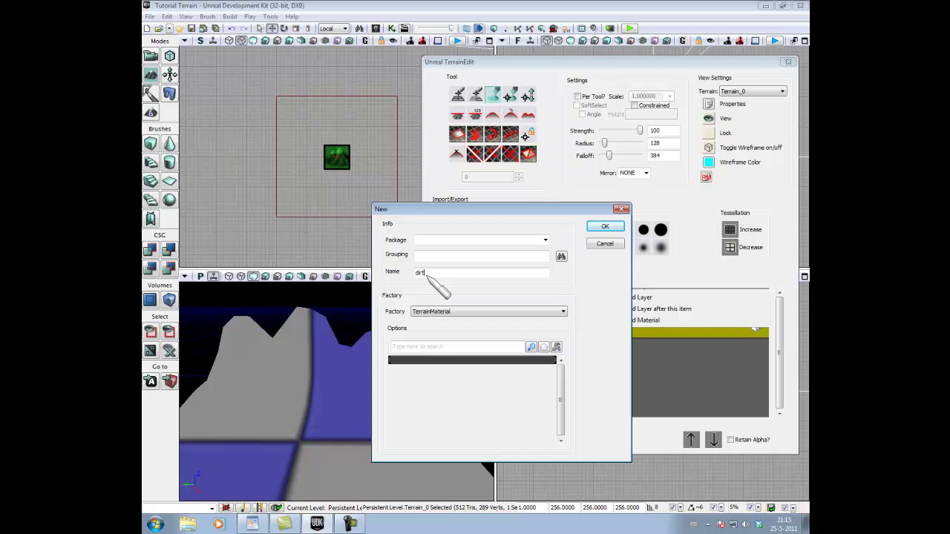
left_click(427, 273)
type("dirt_t")
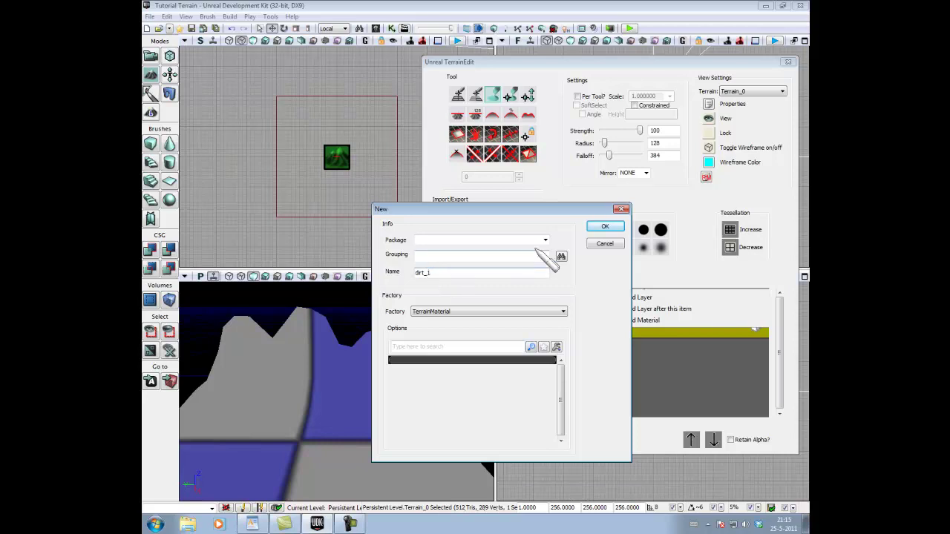
left_click(604, 227)
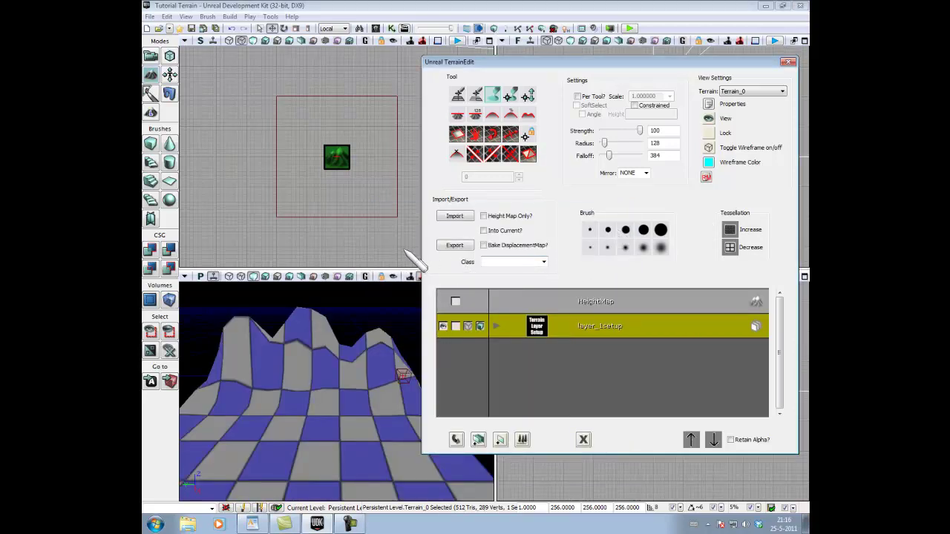
Step: Expand layer_1setup and open the Dirt_1 material's properties window, moved higher up
left_click(495, 326)
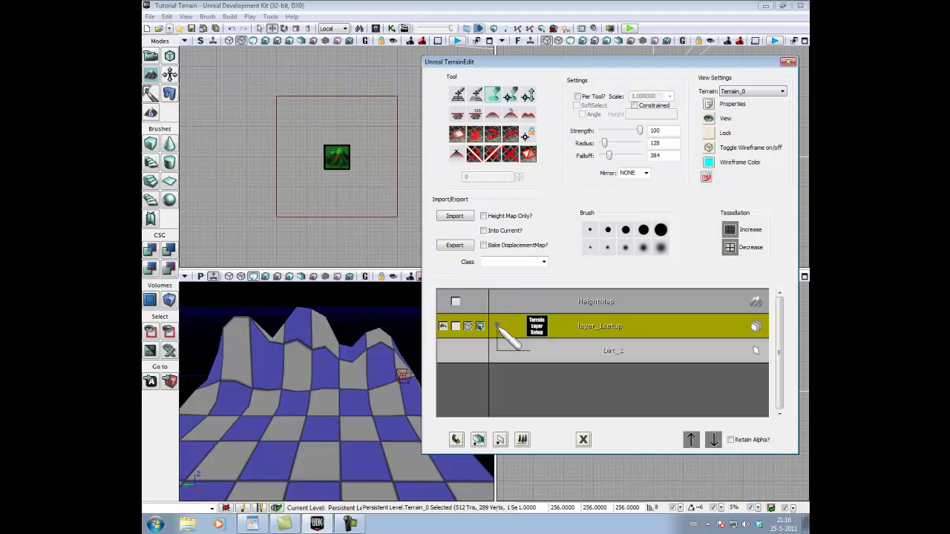
left_click(755, 351)
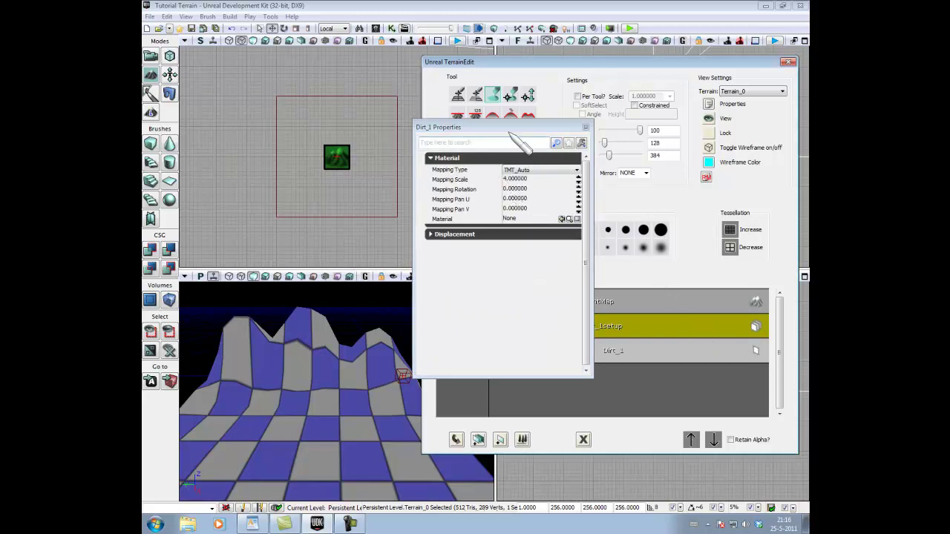
left_click_drag(507, 131, 522, 101)
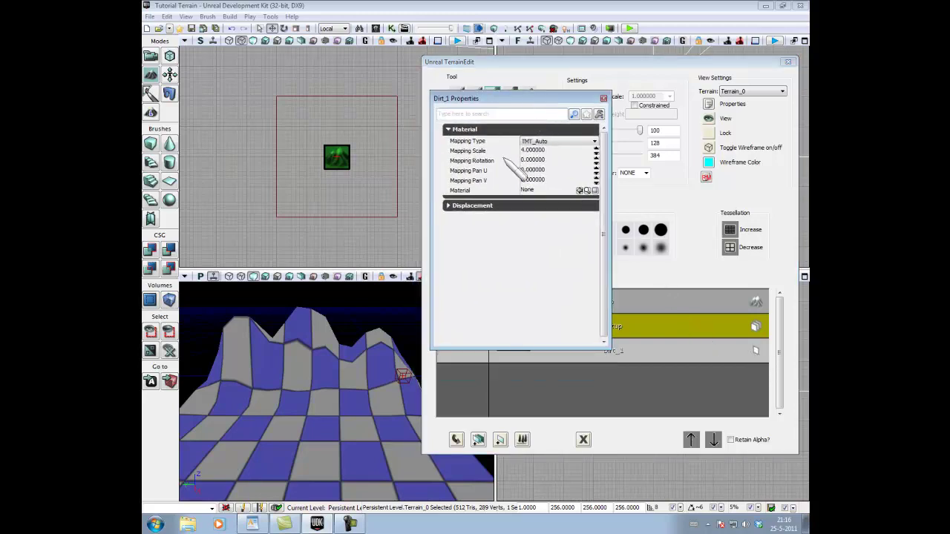
Step: In the Content Browser, filter UDKGame to materials, search 'dirt' and select M_UN_Terrain_Dirt_04
left_click(187, 16)
left_click(187, 16)
left_click(187, 16)
mouse_move(207, 29)
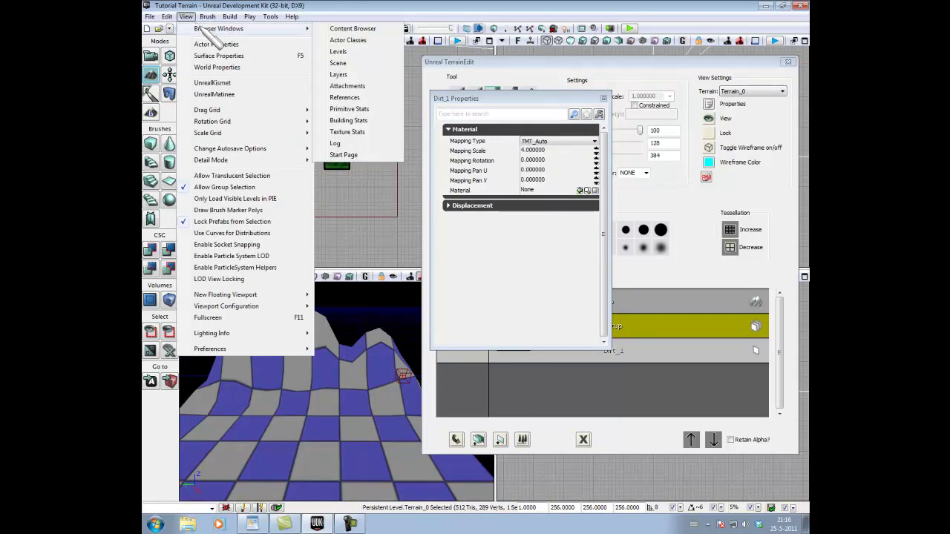
left_click(386, 31)
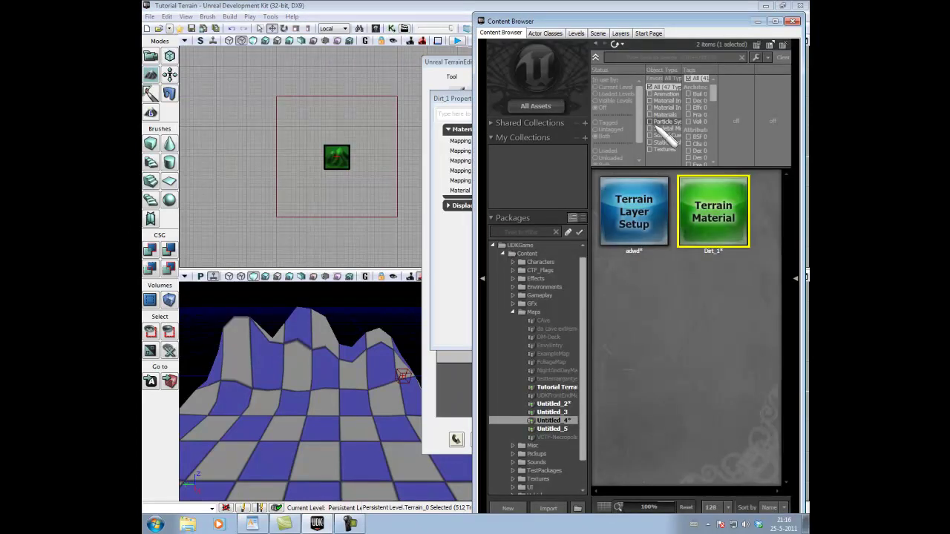
left_click(517, 245)
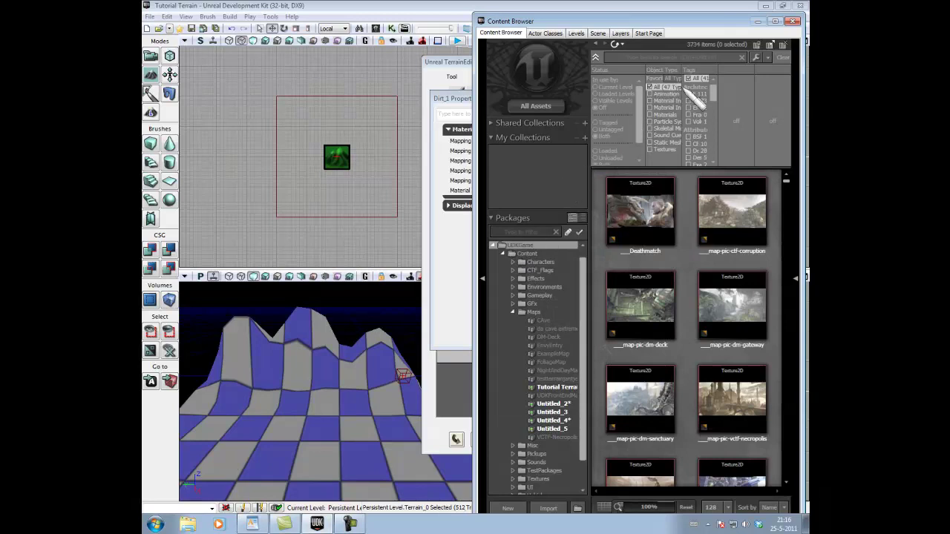
left_click(650, 115)
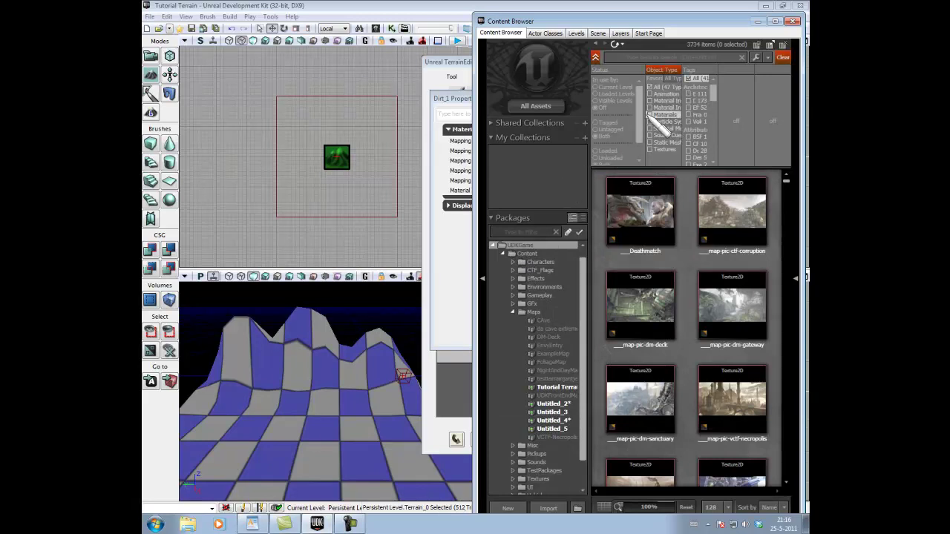
left_click(633, 58)
type("dirt")
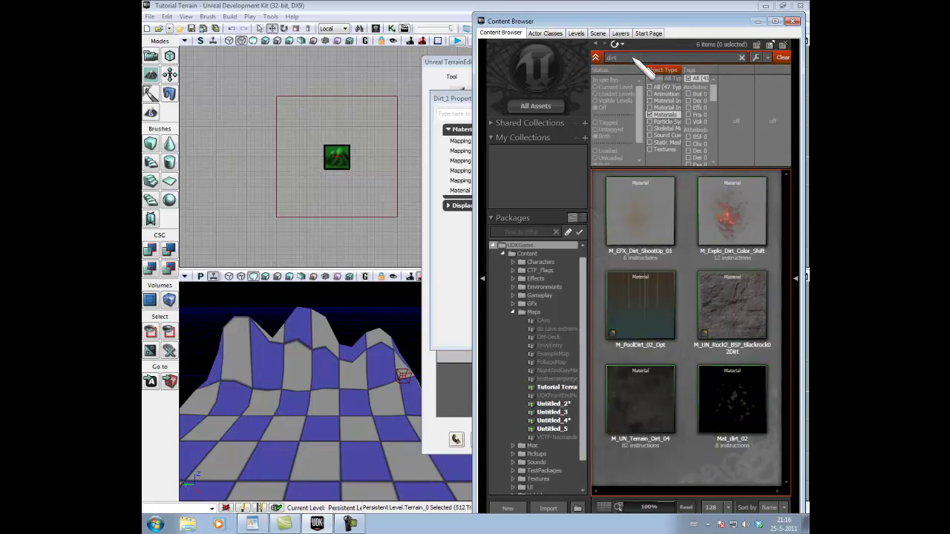
left_click(637, 393)
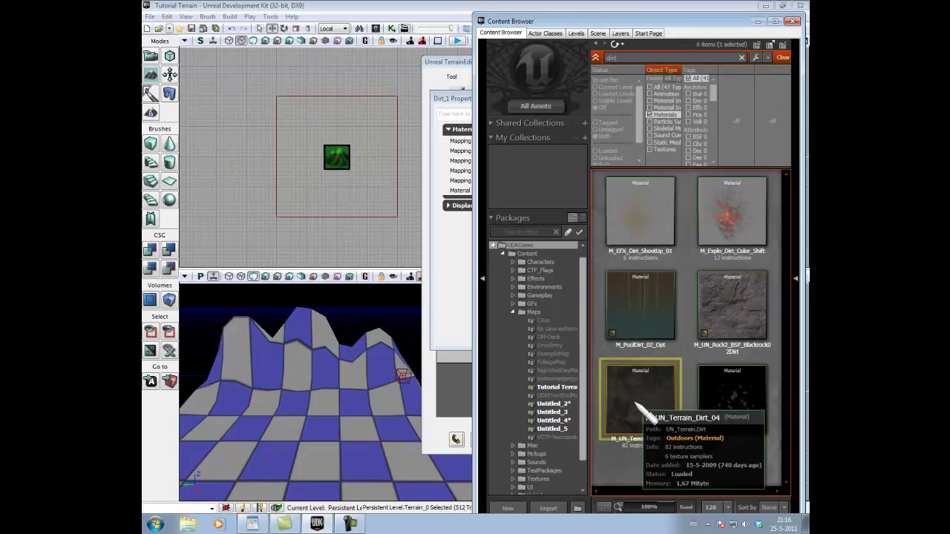
Step: Assign M_UN_Terrain_Dirt_04 to Dirt_1's Material slot and close its properties
left_click(472, 294)
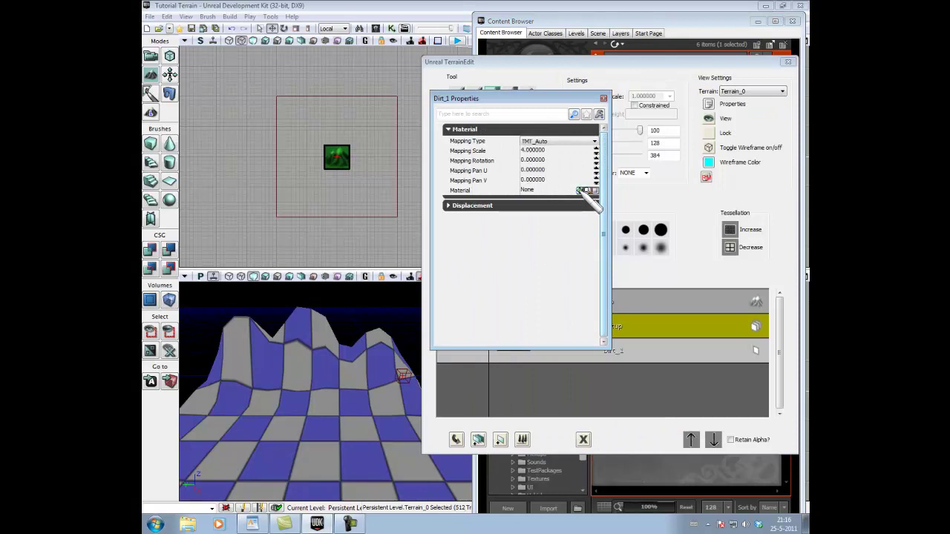
left_click(658, 500)
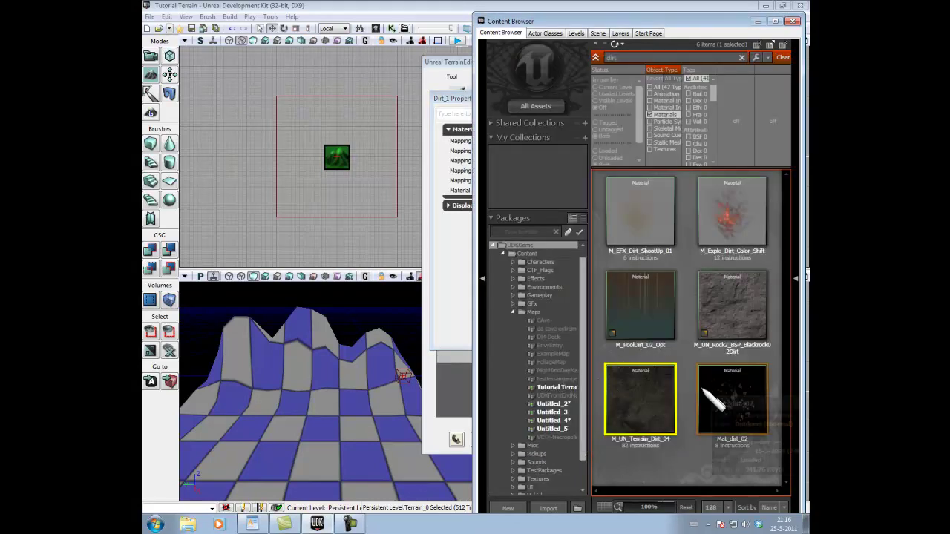
left_click(468, 291)
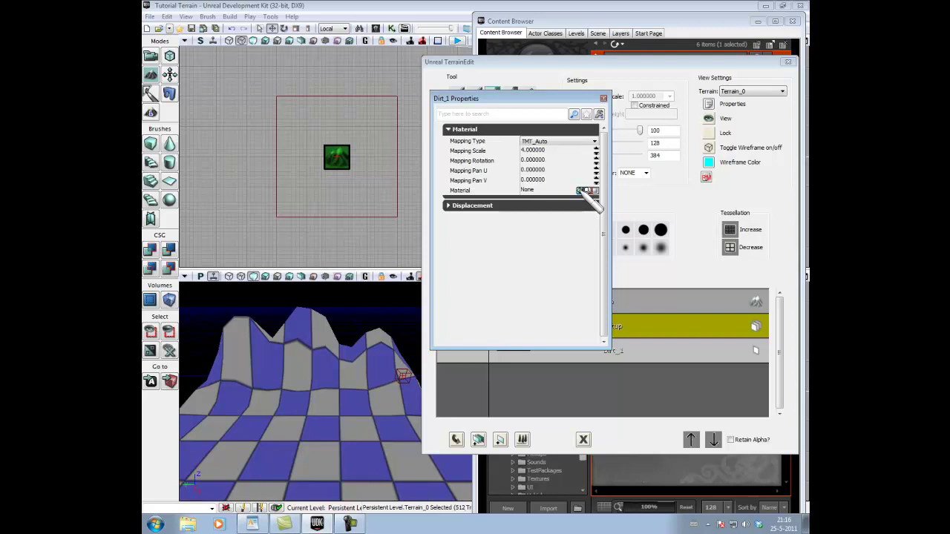
left_click(582, 190)
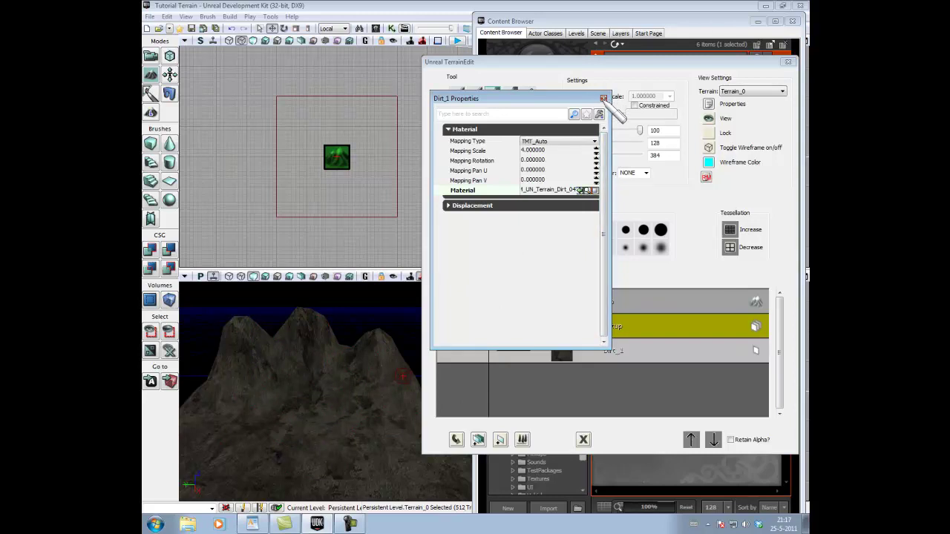
left_click(603, 99)
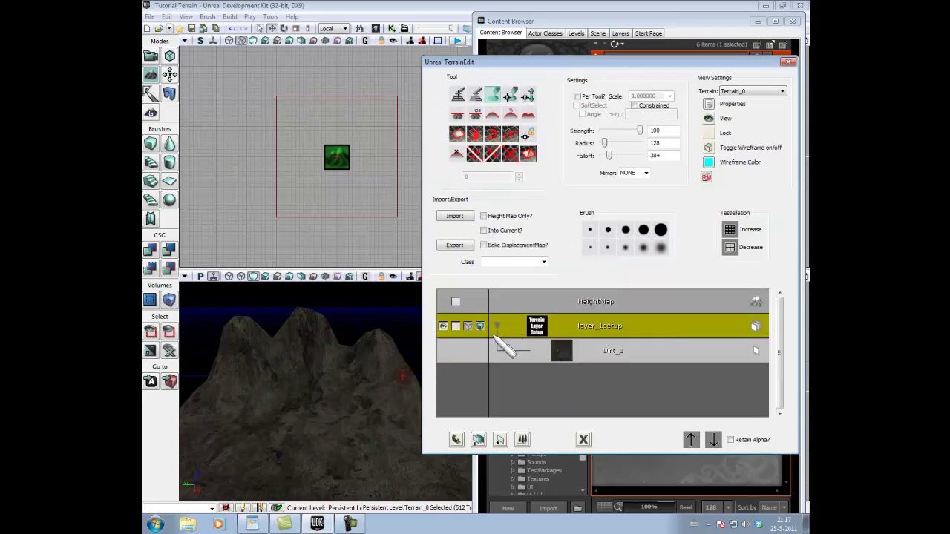
Step: Collapse layer_1setup and add a second setup layer named layer_2setup with no package
left_click(497, 327)
right_click(564, 340)
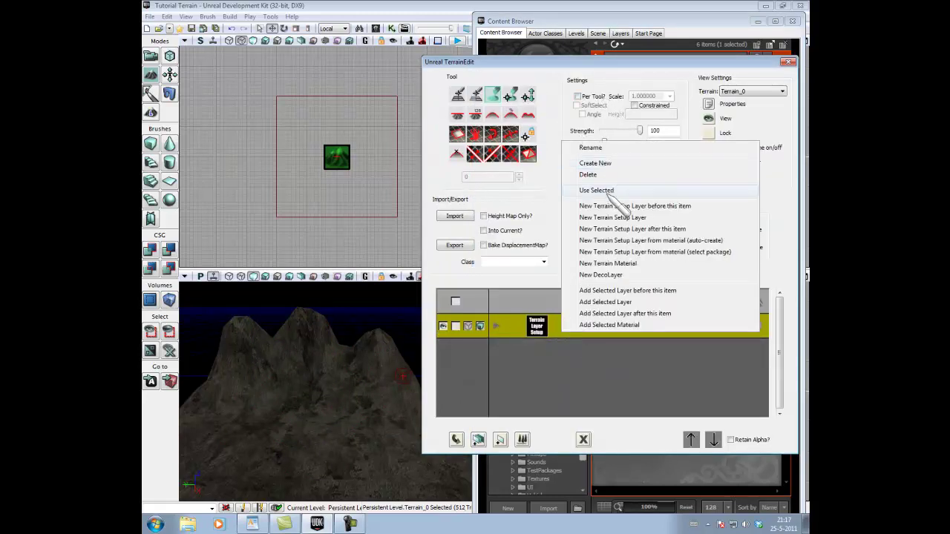
right_click(547, 369)
left_click(594, 374)
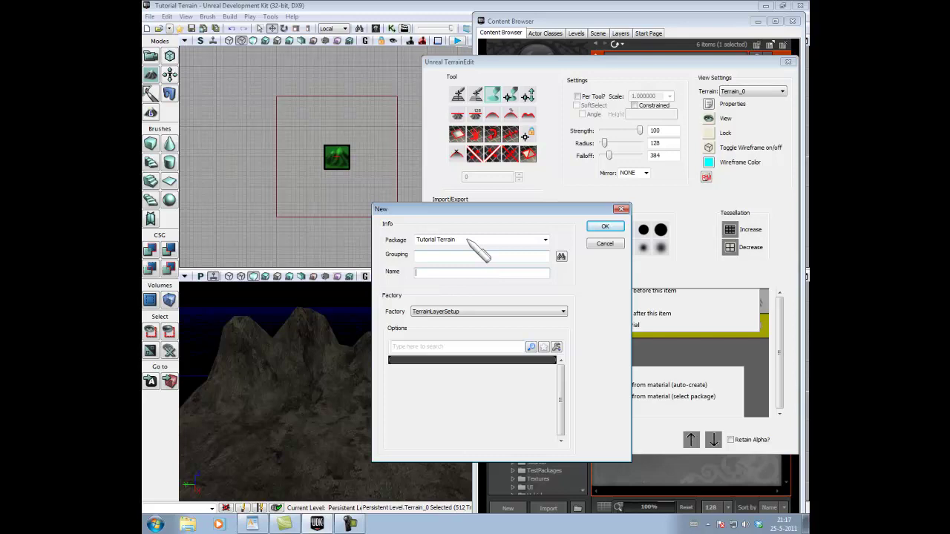
left_click(475, 240)
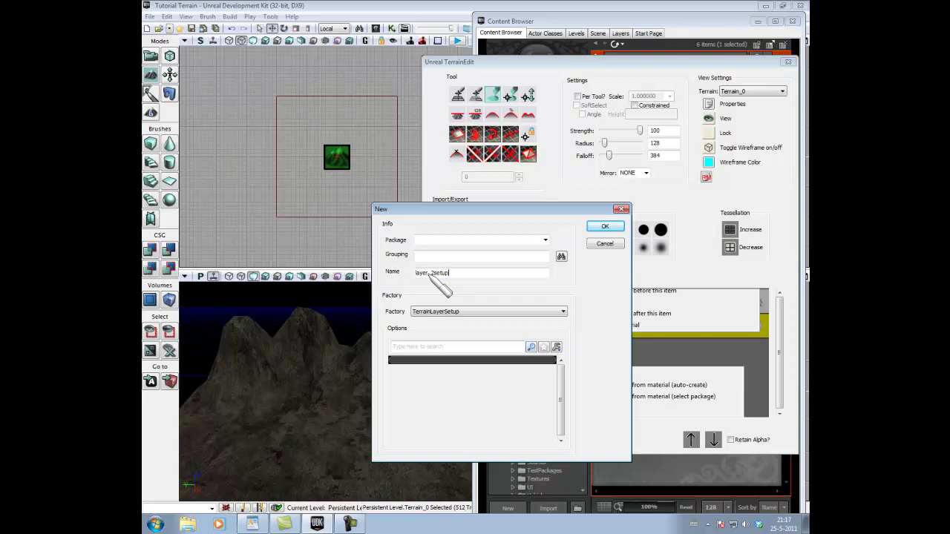
left_click(602, 227)
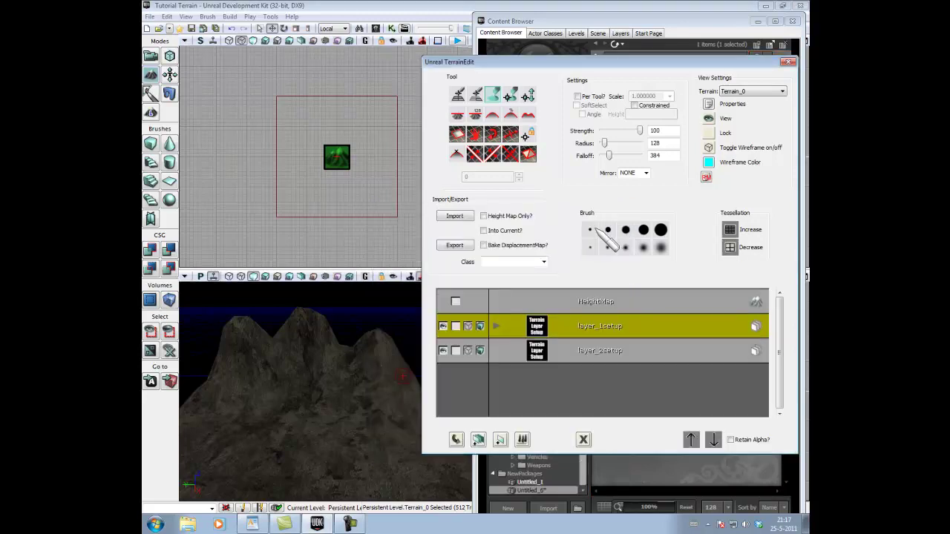
Step: Create terrain material rock_1 in layer_2setup with no package, then expand the layer
left_click(558, 352)
right_click(561, 353)
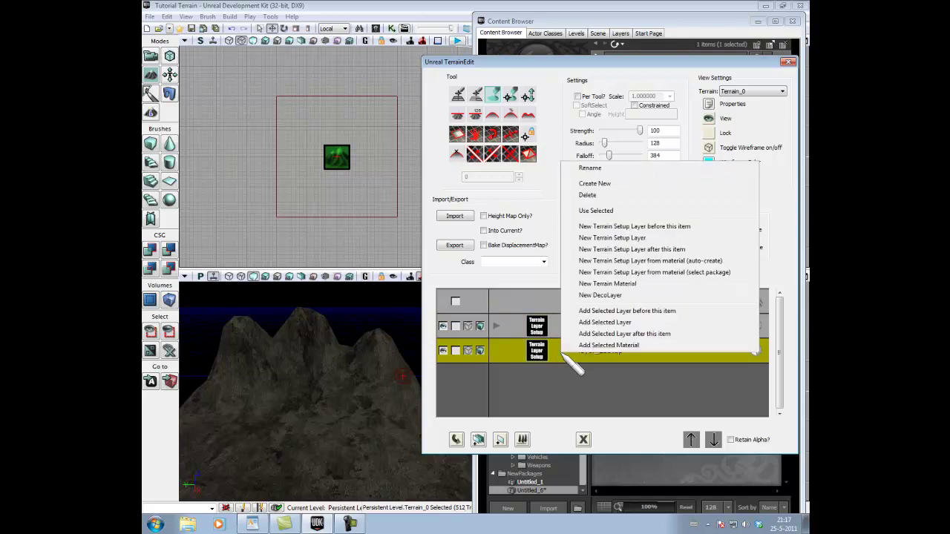
left_click(607, 285)
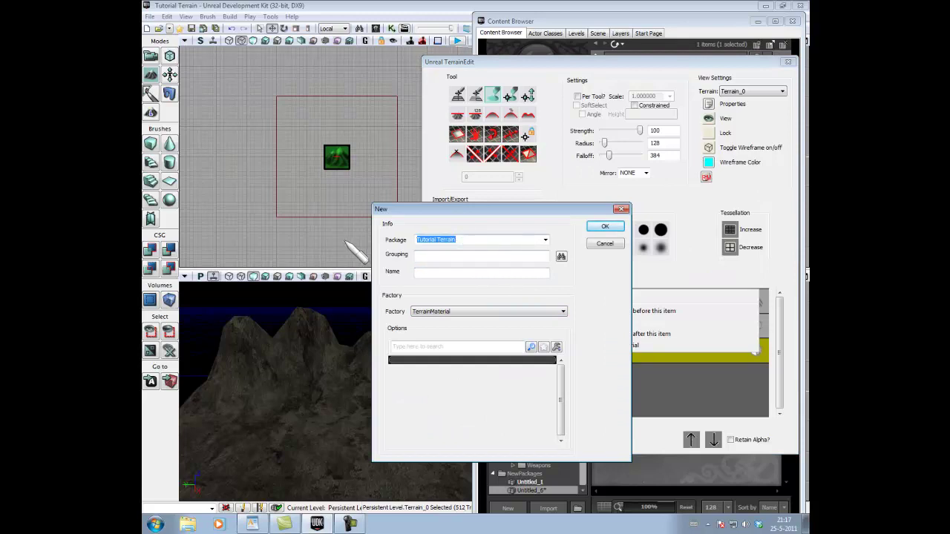
key("BackSpace")
left_click(424, 272)
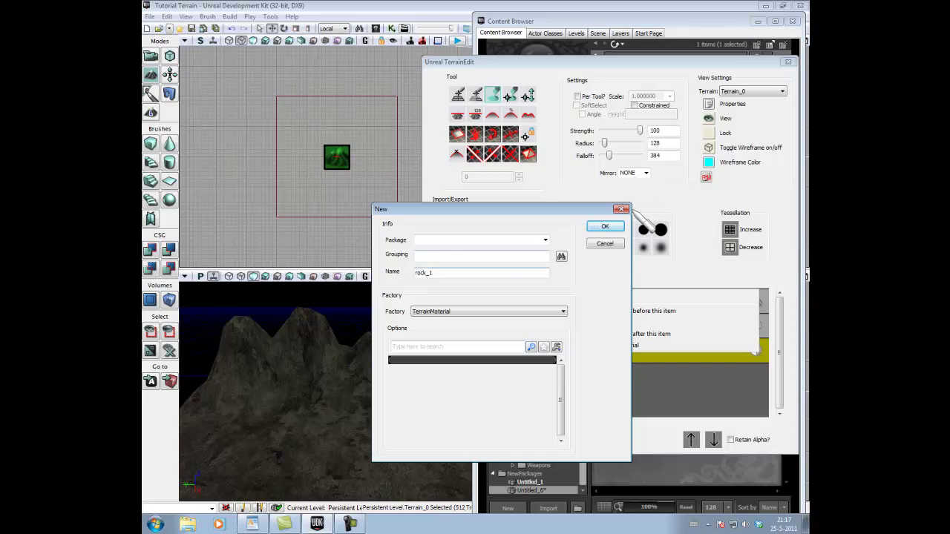
left_click(604, 226)
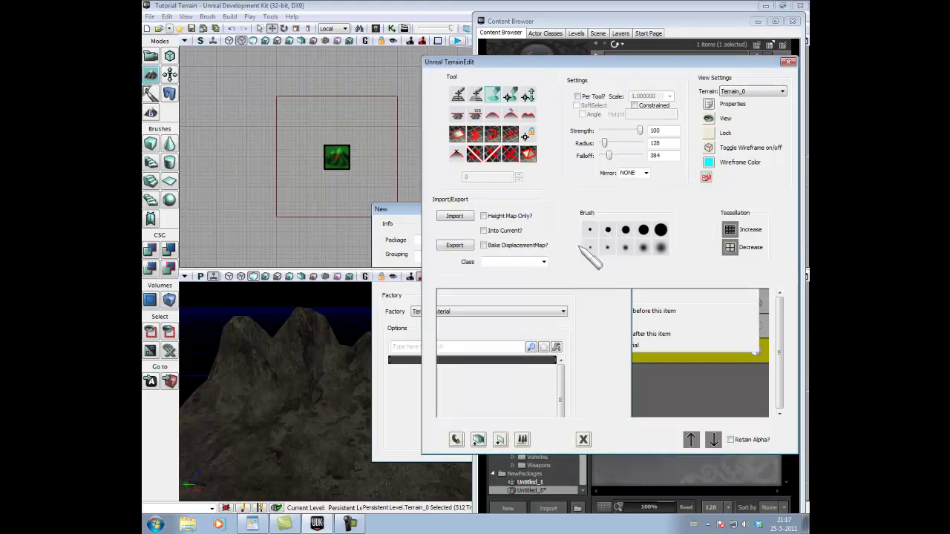
left_click(495, 350)
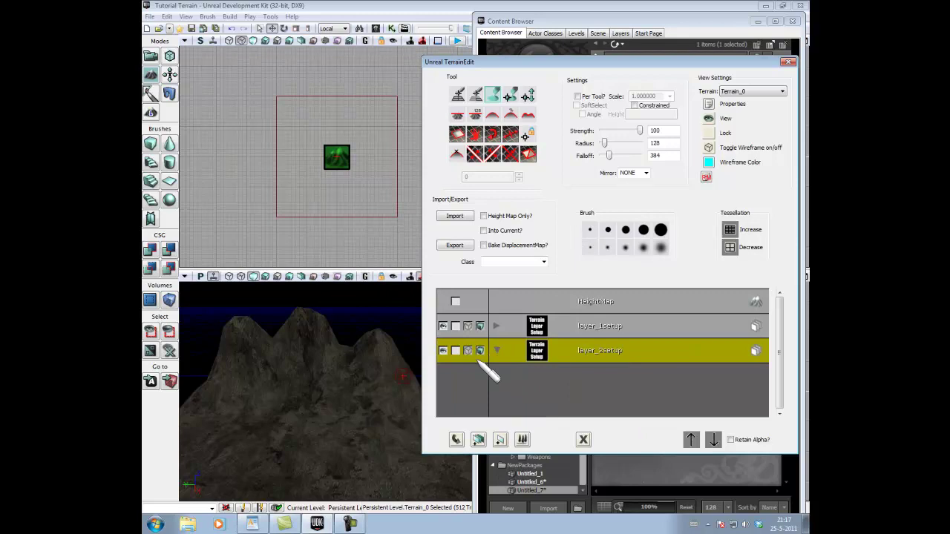
Step: Unlock layer_2setup and open the Rock_1 material's properties
left_click(455, 350)
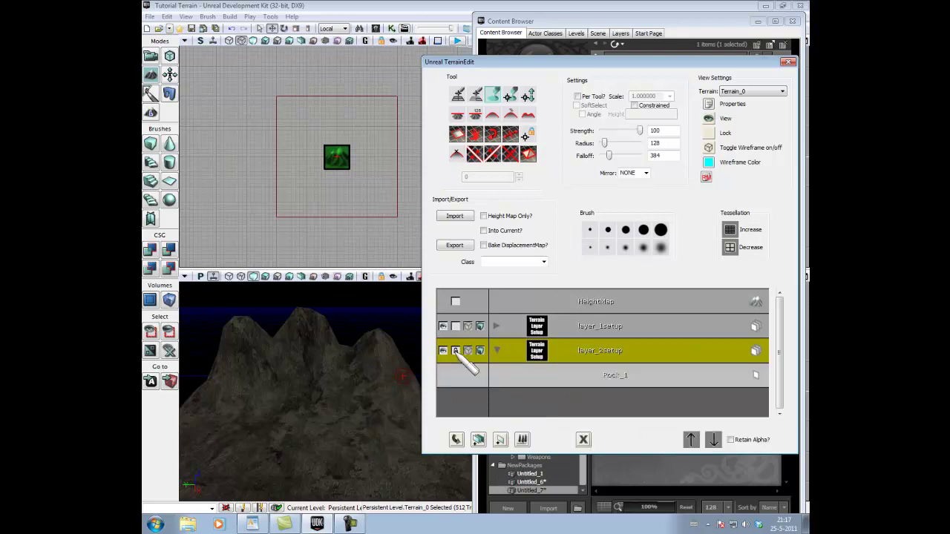
left_click(456, 350)
left_click(755, 375)
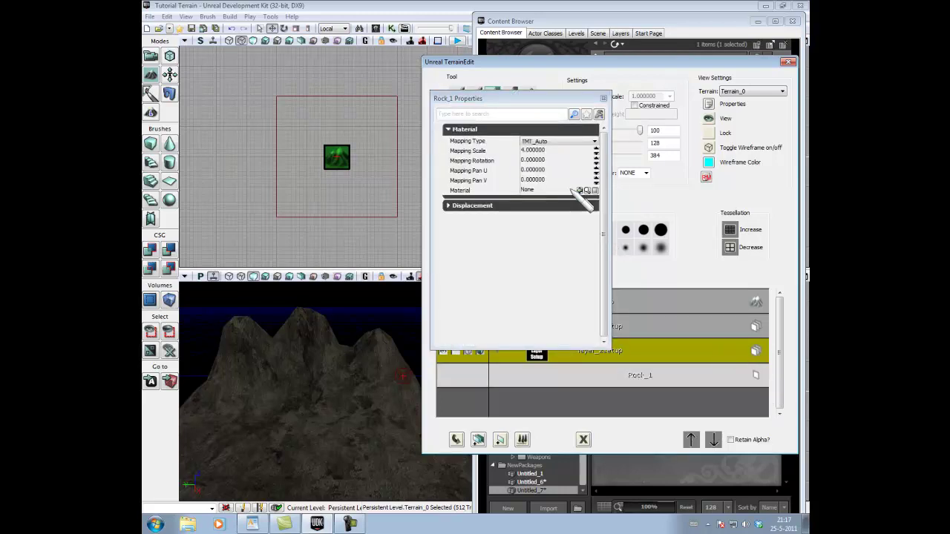
Step: Filter UDKGame assets to materials, search rock, and select Blackrock02 for Rock_1
left_click(655, 20)
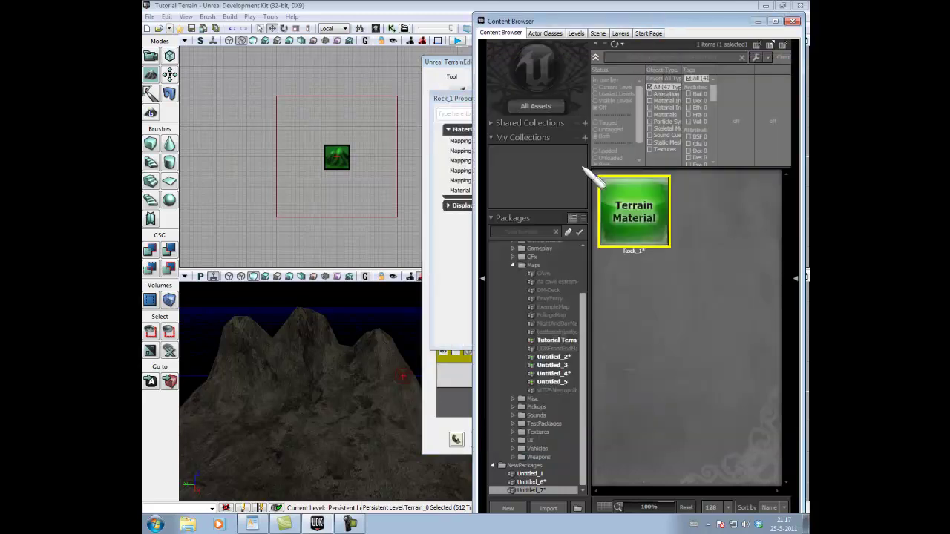
scroll(543, 276, "up", 3)
left_click(519, 254)
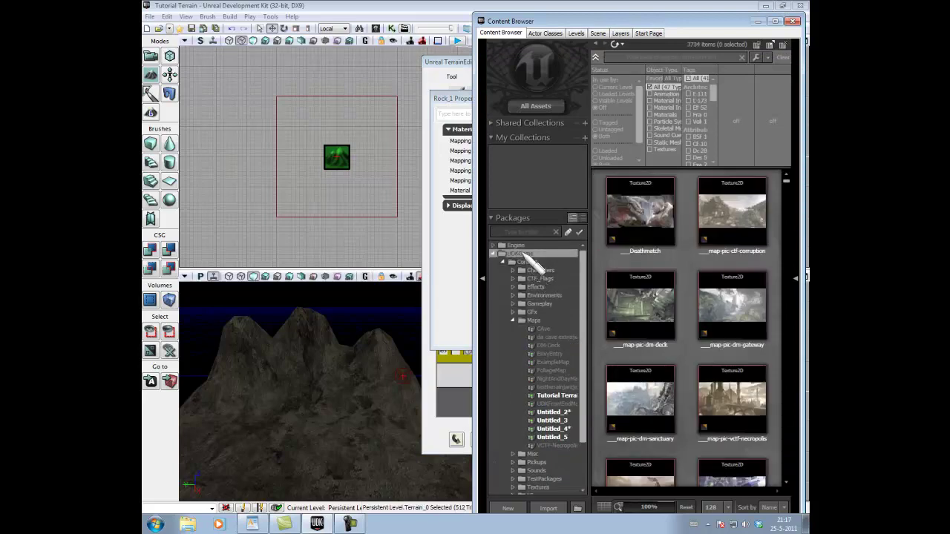
left_click(656, 115)
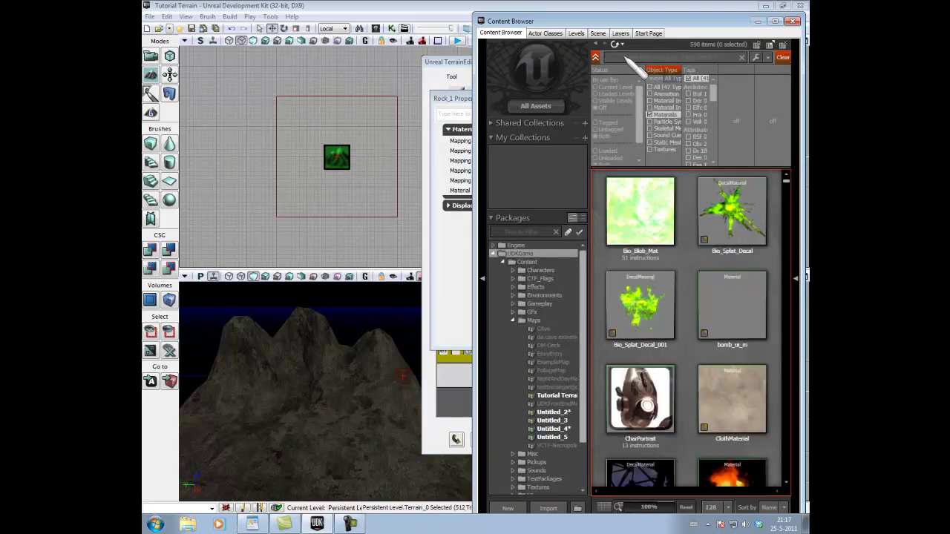
left_click(620, 57)
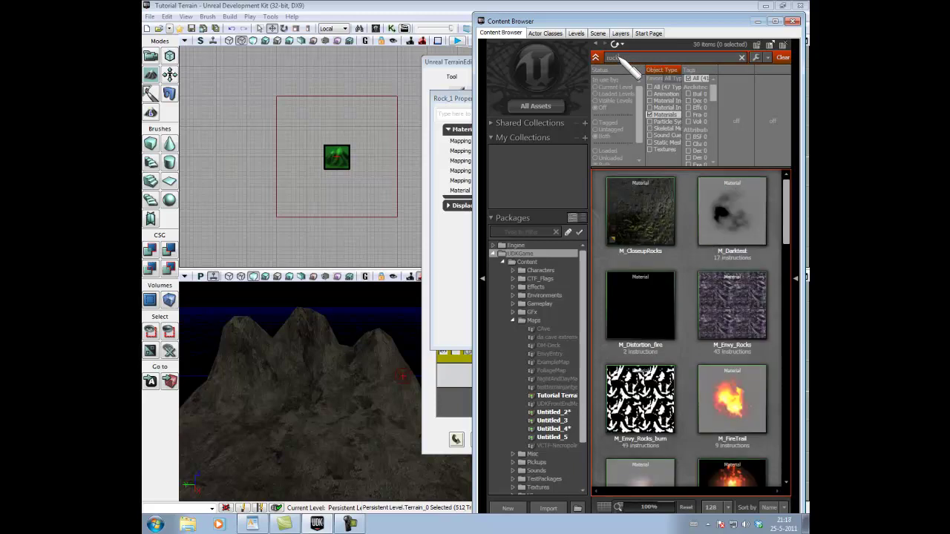
left_click_drag(788, 201, 794, 387)
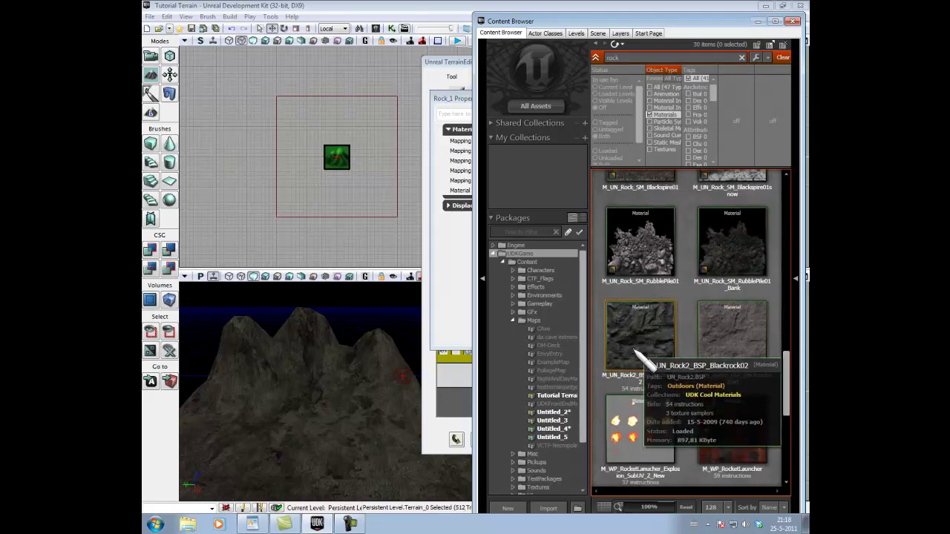
left_click(636, 351)
left_click(446, 289)
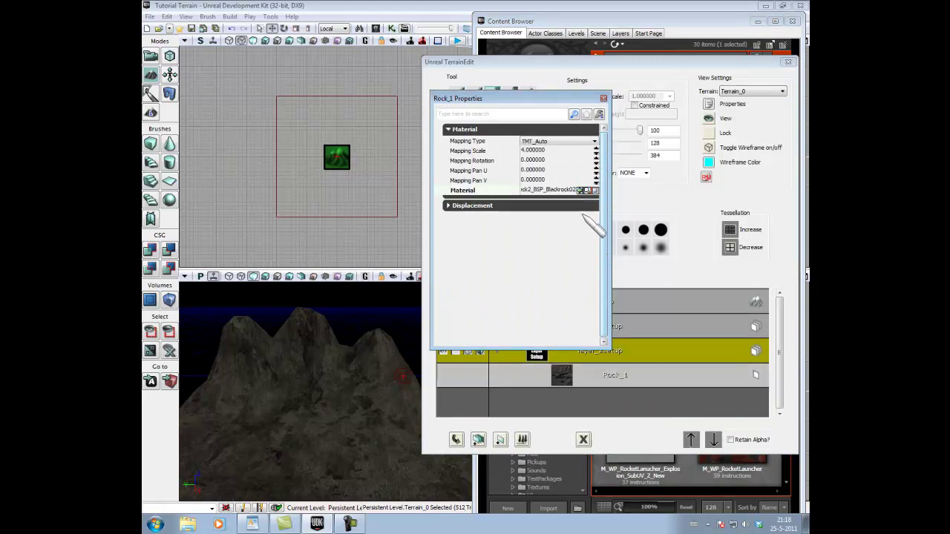
Step: Paint the Rock_1 layer across the central hill's peaks and slopes in the perspective viewport
left_click(603, 98)
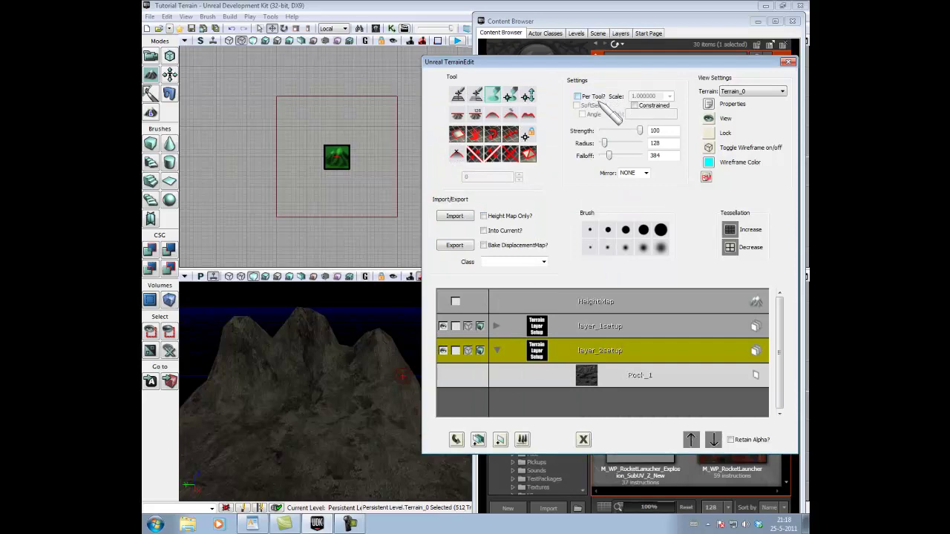
left_click_drag(558, 67, 607, 61)
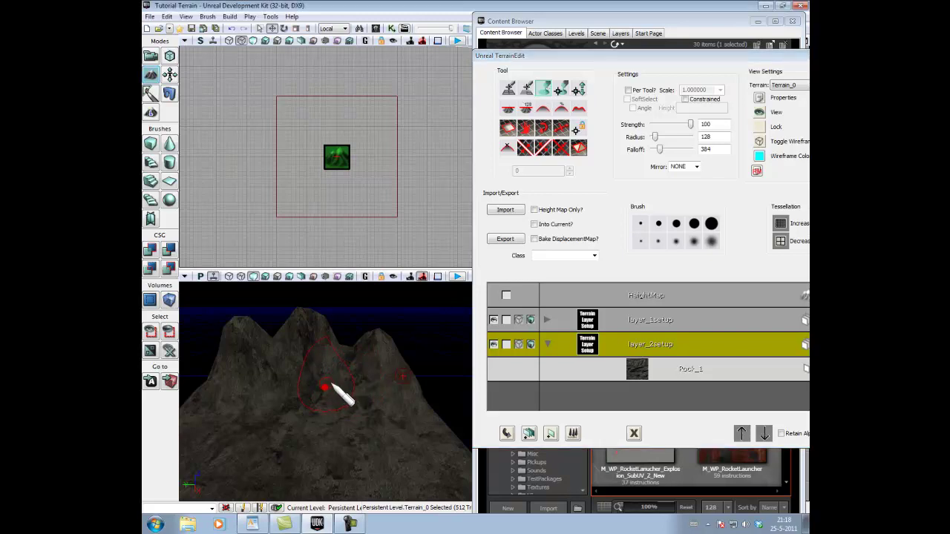
left_click(331, 387, "ctrl")
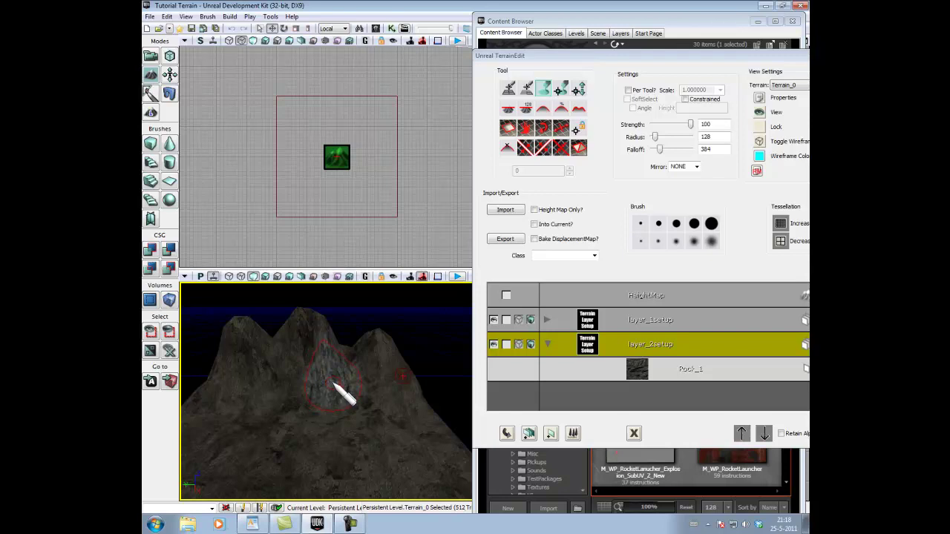
mouse_move(334, 383)
left_mouse_down("ctrl")
mouse_move(401, 379)
mouse_move(363, 331)
mouse_move(279, 364)
mouse_move(293, 336)
mouse_move(283, 370)
mouse_move(268, 364)
mouse_move(253, 388)
mouse_move(217, 351)
mouse_move(214, 373)
mouse_move(281, 388)
mouse_move(267, 365)
left_mouse_up("ctrl")
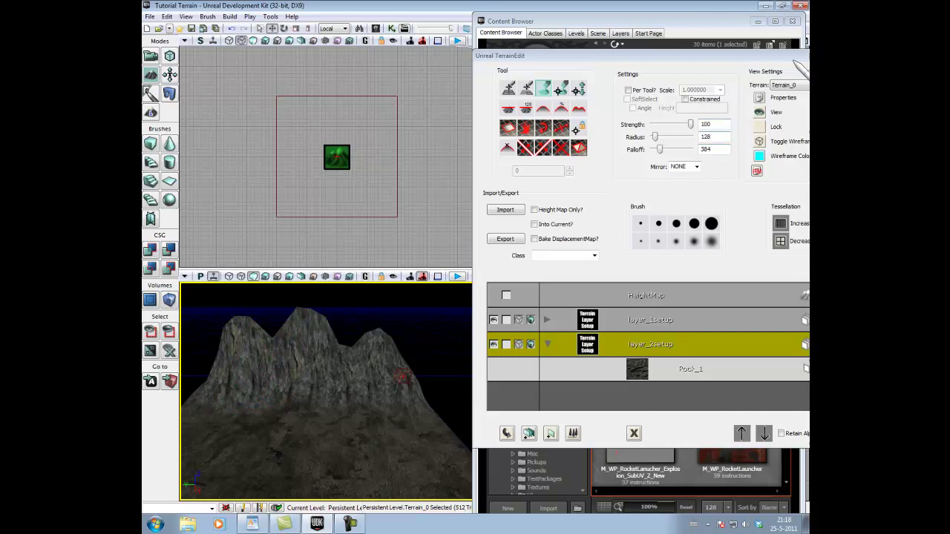
left_click_drag(794, 57, 670, 61)
Step: Close TerrainEdit and the Content Browser, then fly the camera toward the mountain slope
left_click(718, 59)
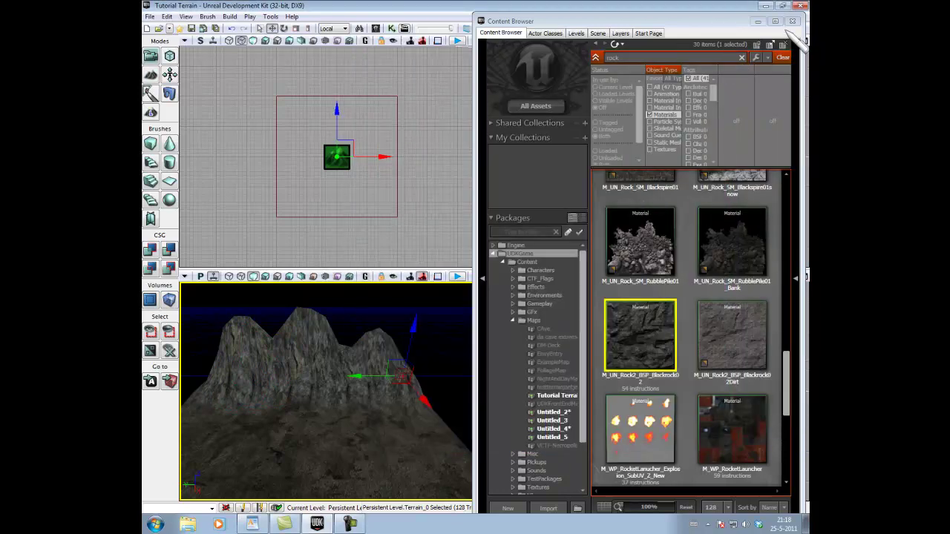
left_click(792, 21)
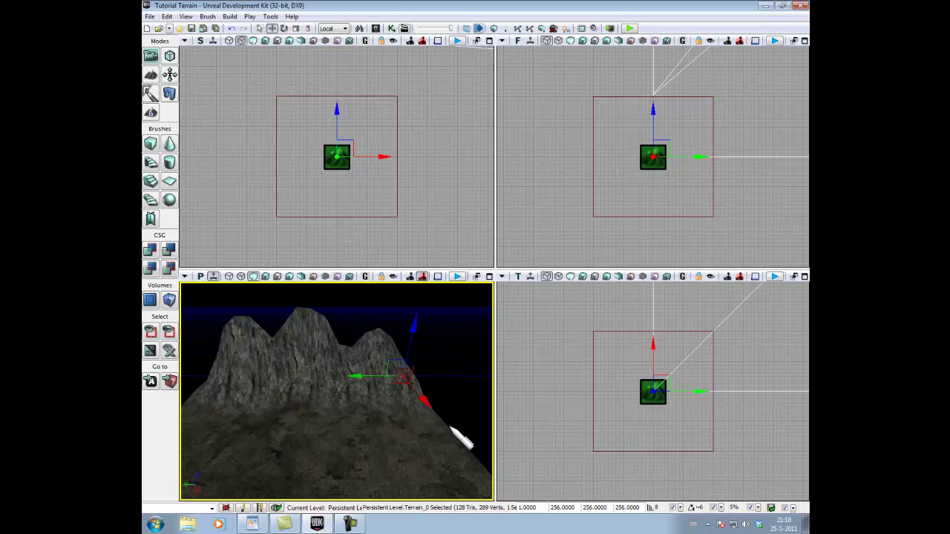
left_click_drag(446, 438, 408, 430)
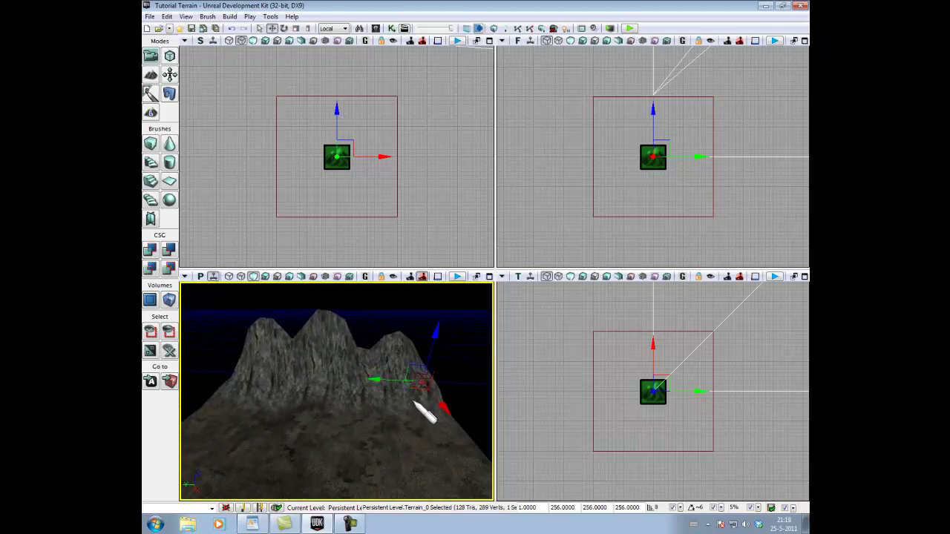